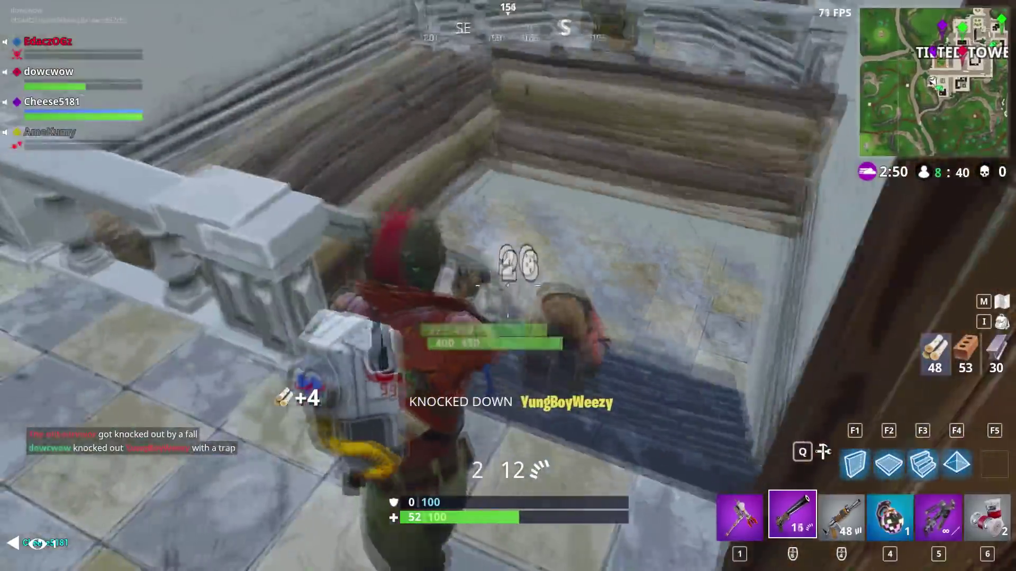
Step: Finish off the downed enemy, grab the stair loot, and reload the shotgun
{"action": "scroll", "coordinate": [508, 285], "scroll_direction": "down", "scroll_amount": 2}
{"action": "scroll", "coordinate": [508, 285], "scroll_direction": "down", "scroll_amount": 1}
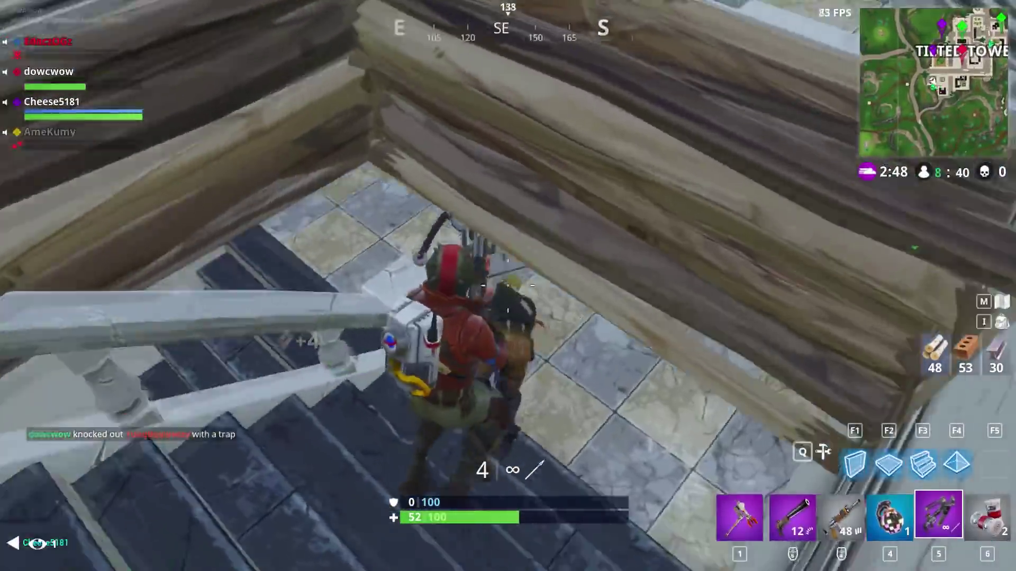
{"action": "left_click", "coordinate": [509, 286]}
{"action": "key", "text": "w"}
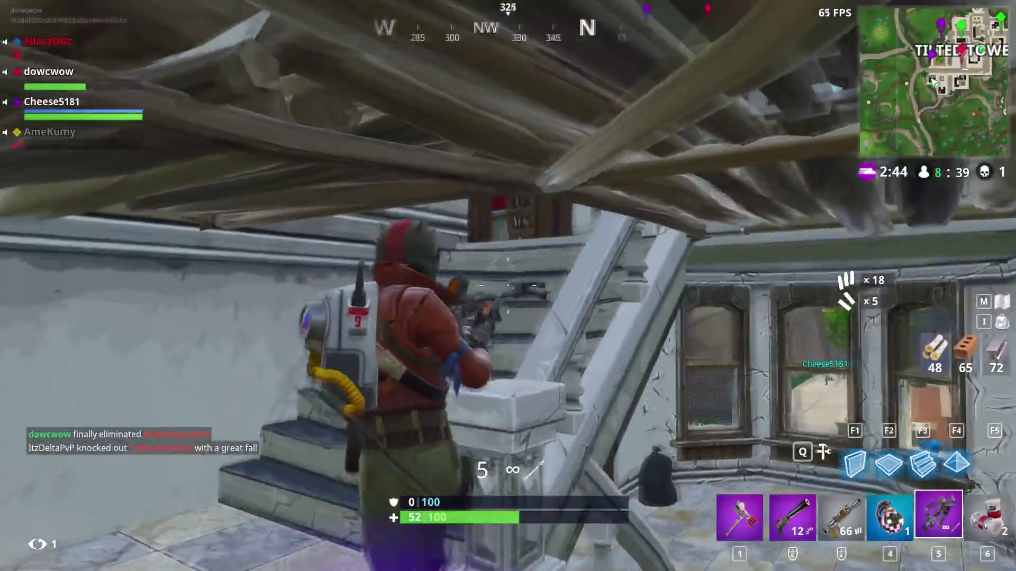
{"action": "scroll", "coordinate": [508, 286], "scroll_direction": "up", "scroll_amount": 3}
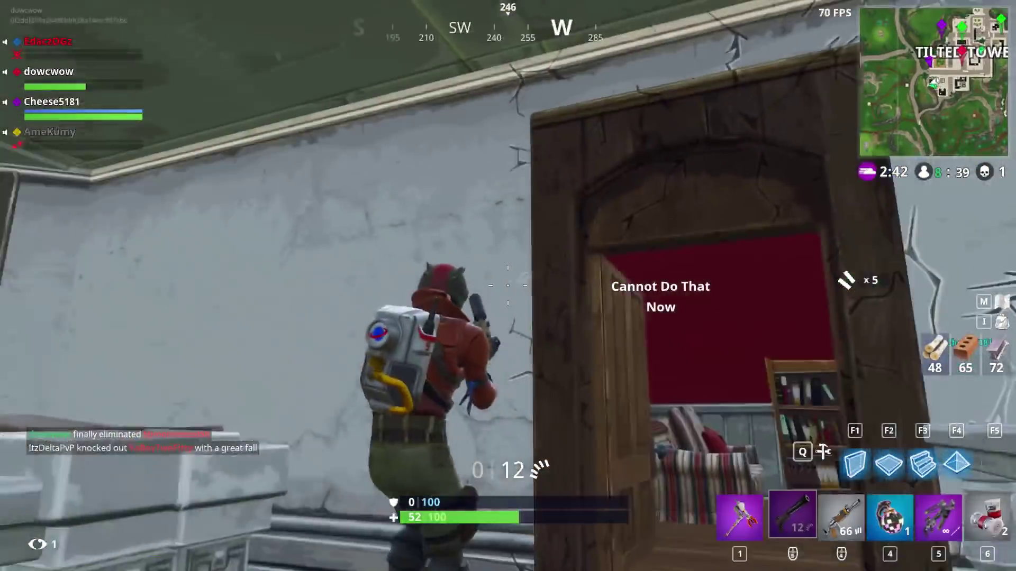
{"action": "key", "text": "r"}
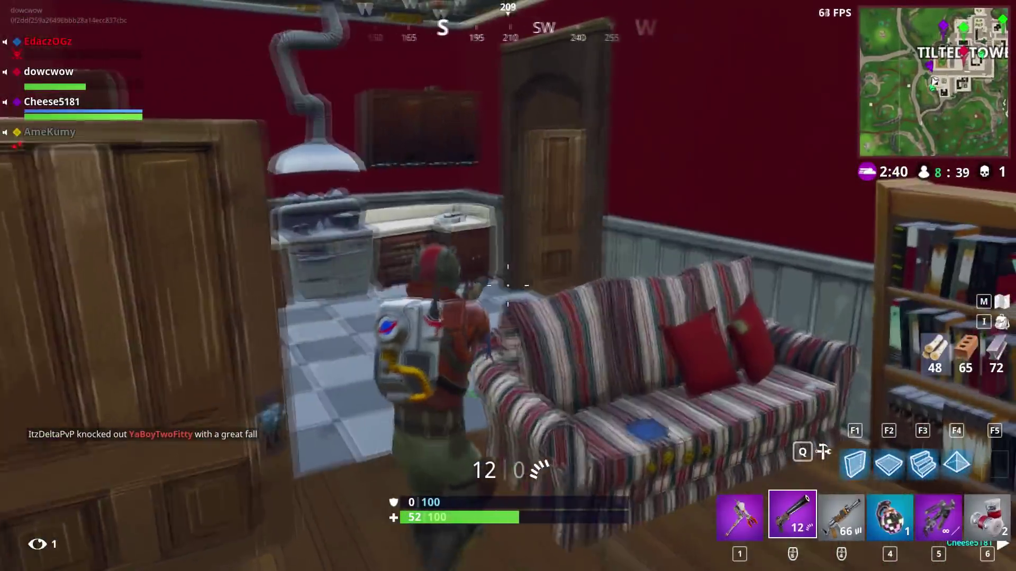
Step: Advance to the window room, eliminate the enemy there, and collect its loot
{"action": "key", "text": "w"}
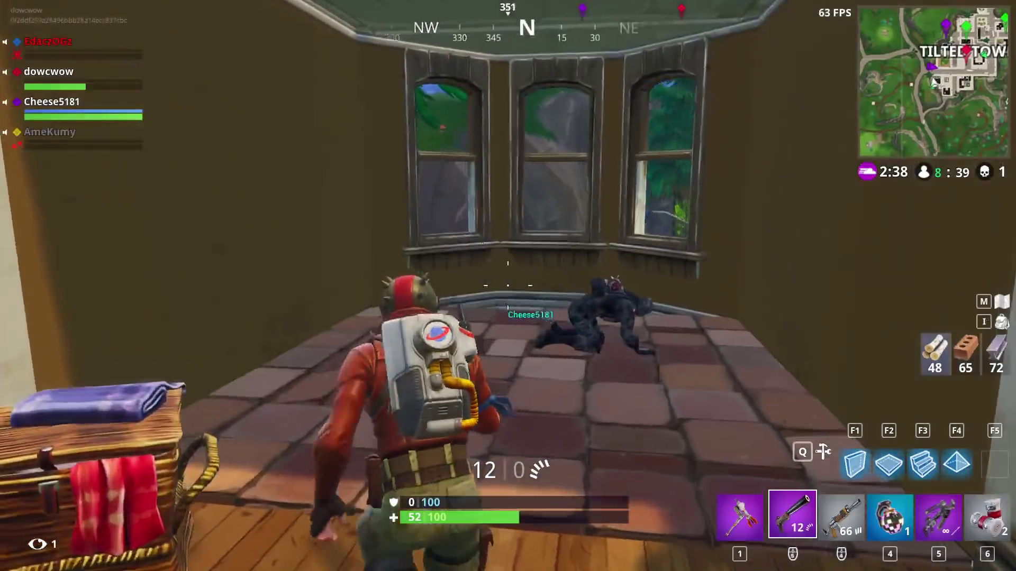
{"action": "key", "text": "w"}
{"action": "left_click", "coordinate": [508, 286]}
{"action": "left_click", "coordinate": [508, 285]}
{"action": "left_click", "coordinate": [508, 286]}
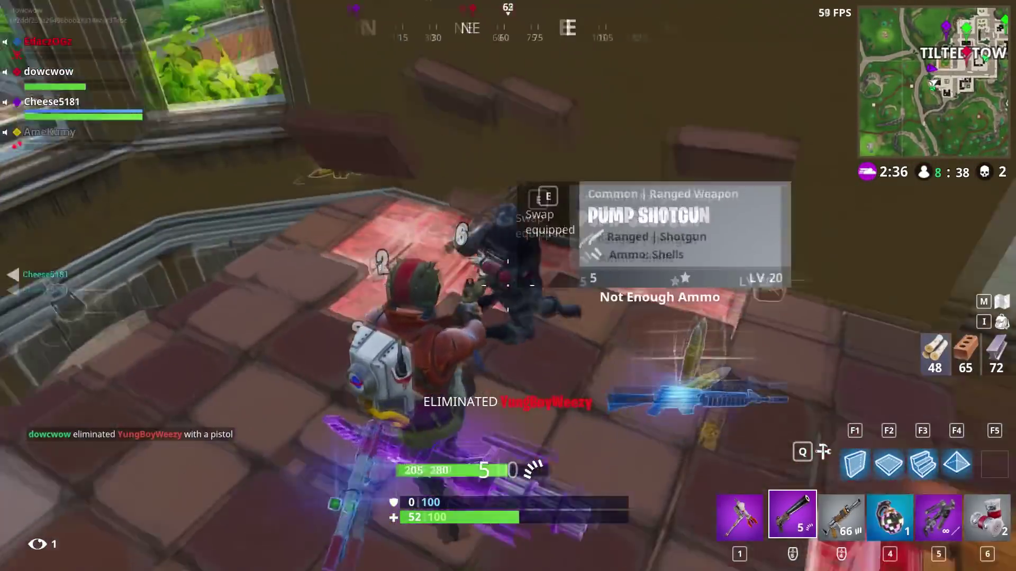
{"action": "key", "text": "w"}
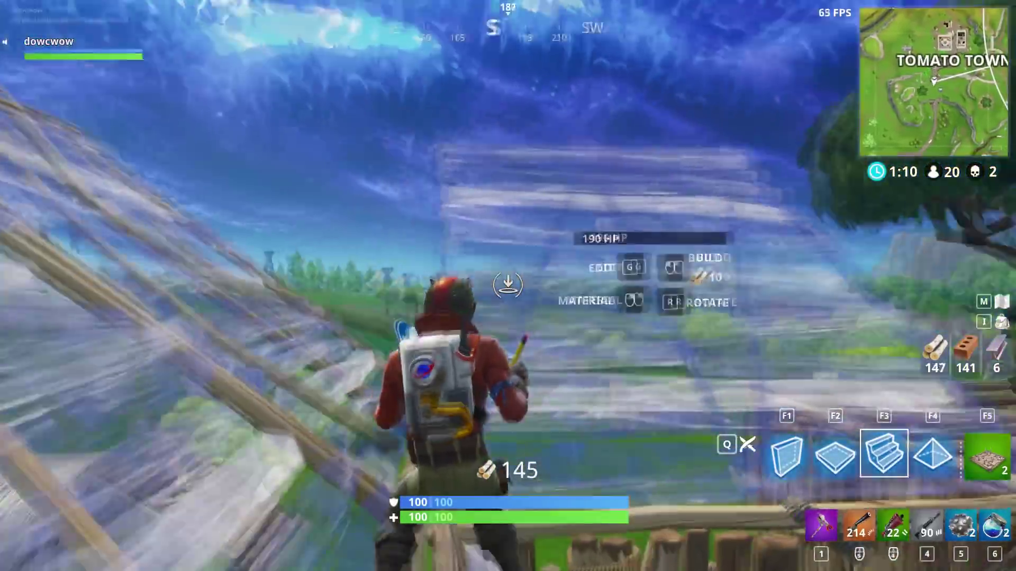
Step: Build wooden cover, fire the assault rifle, and place a wooden ramp
{"action": "left_click", "coordinate": [508, 286]}
{"action": "key", "text": "4"}
{"action": "left_click", "coordinate": [508, 286]}
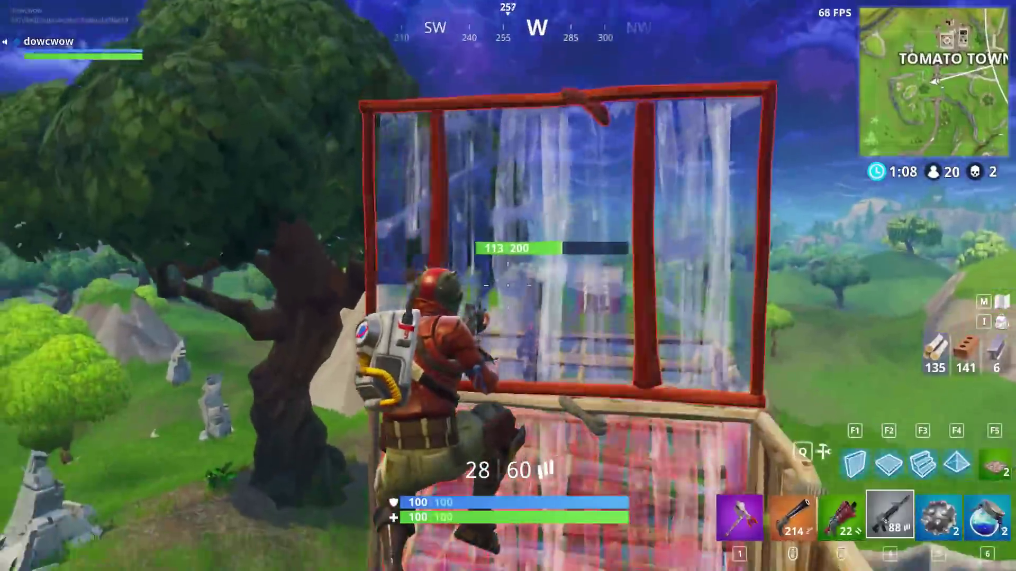
{"action": "key", "text": "F3"}
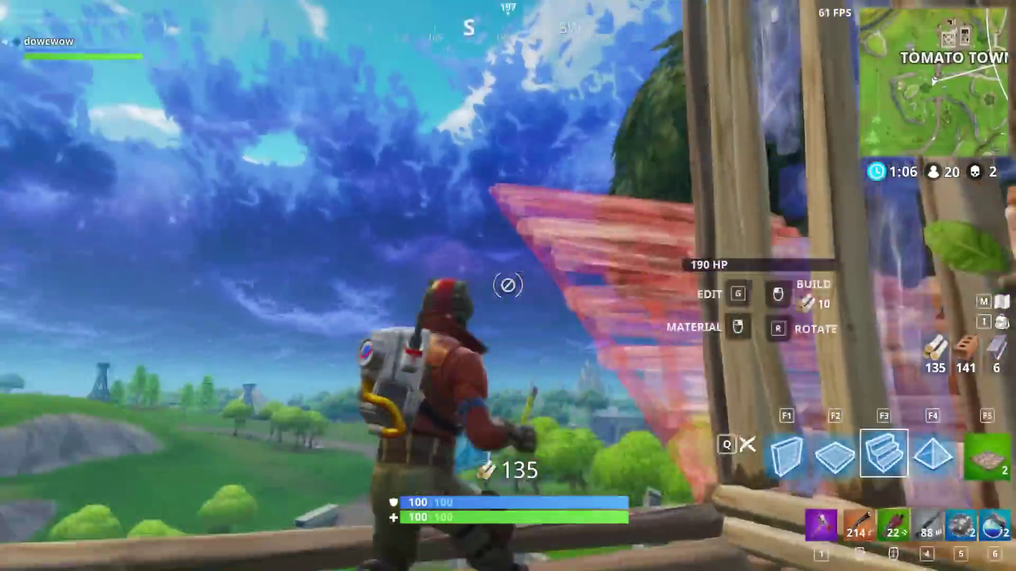
{"action": "left_click", "coordinate": [508, 286]}
Step: Shoot the enemy with the shotgun, reload, and lay wooden floor pieces
{"action": "key", "text": "3"}
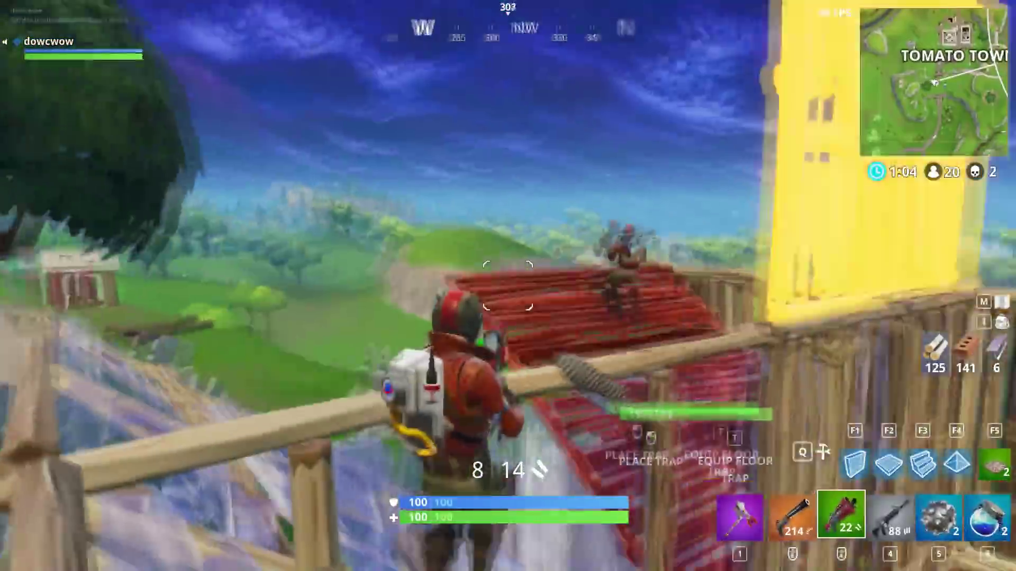
{"action": "left_click", "coordinate": [509, 286]}
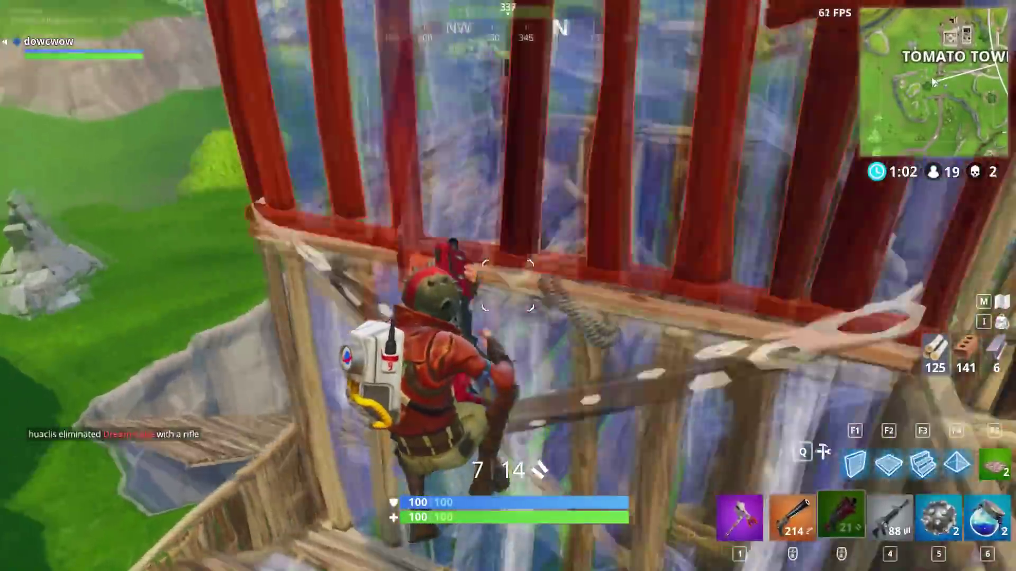
{"action": "key", "text": "r"}
{"action": "key", "text": "F2"}
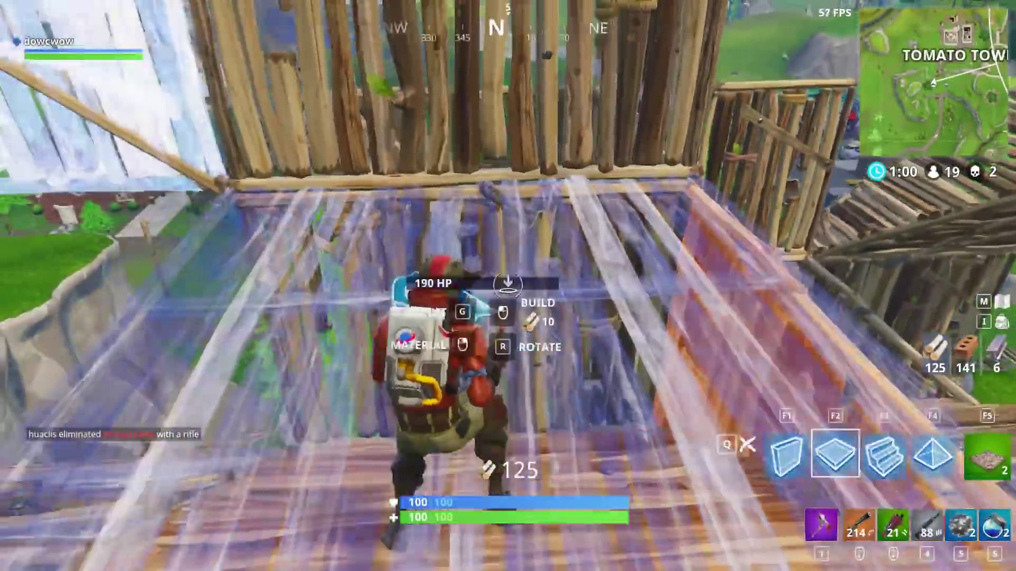
{"action": "left_click", "coordinate": [508, 285]}
{"action": "key", "text": "3"}
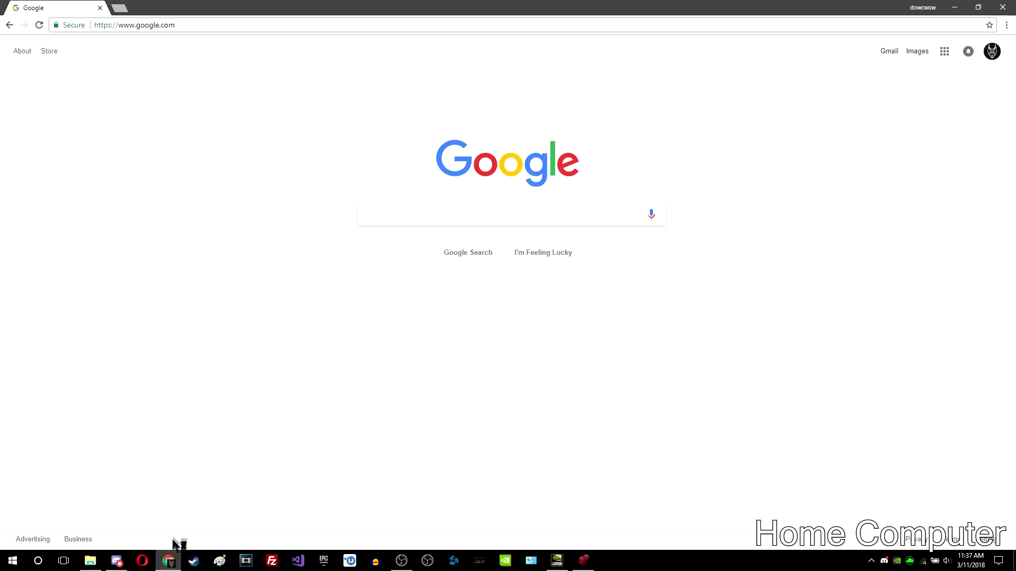
Step: Load remotedesktop.google.com from the 'remote' suggestion with the /support ending removed
{"action": "left_click", "coordinate": [166, 28]}
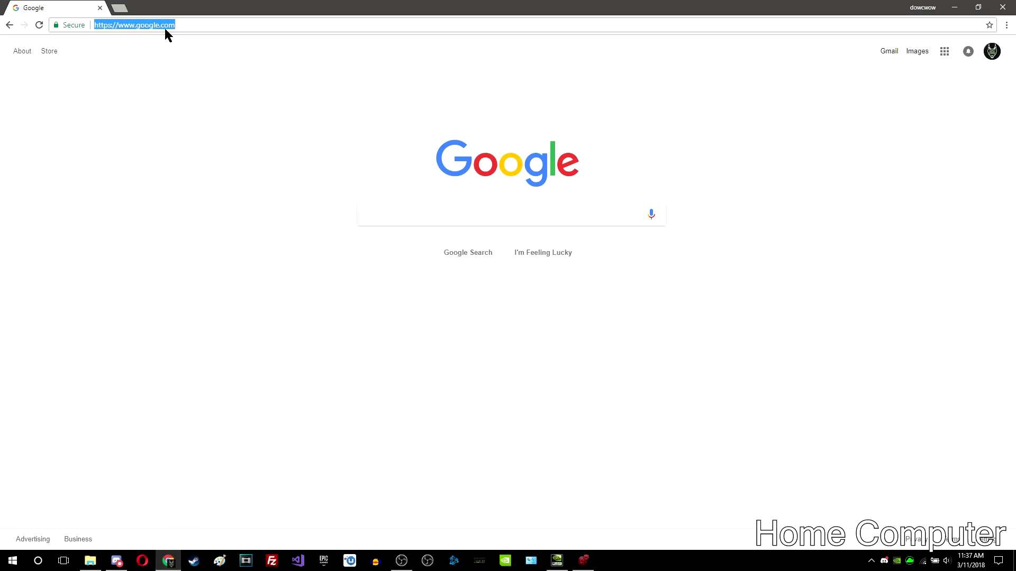
{"action": "type", "text": "remotedeskto"}
{"action": "key", "text": "Return"}
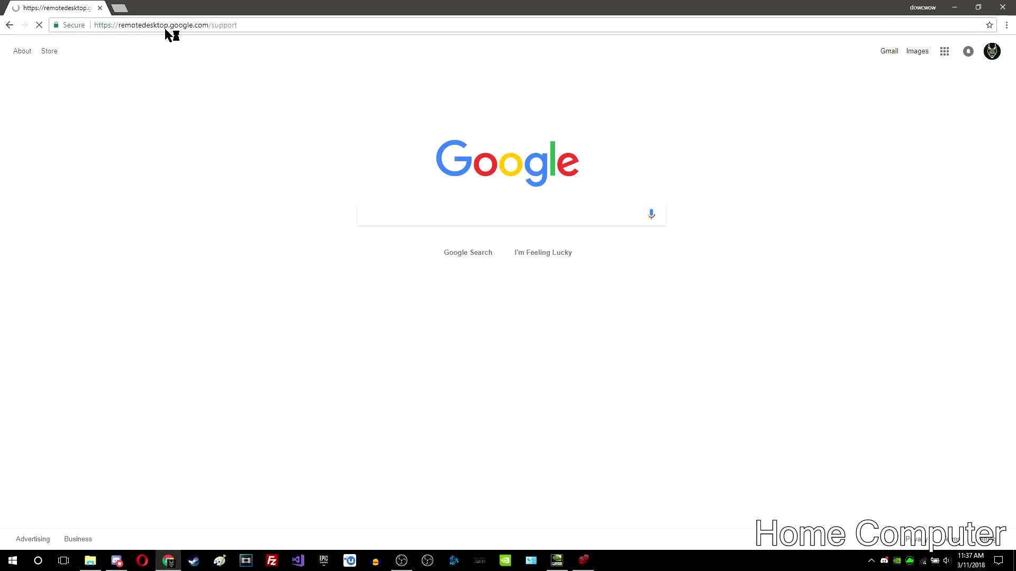
{"action": "left_click_drag", "start_coordinate": [214, 25], "coordinate": [290, 24]}
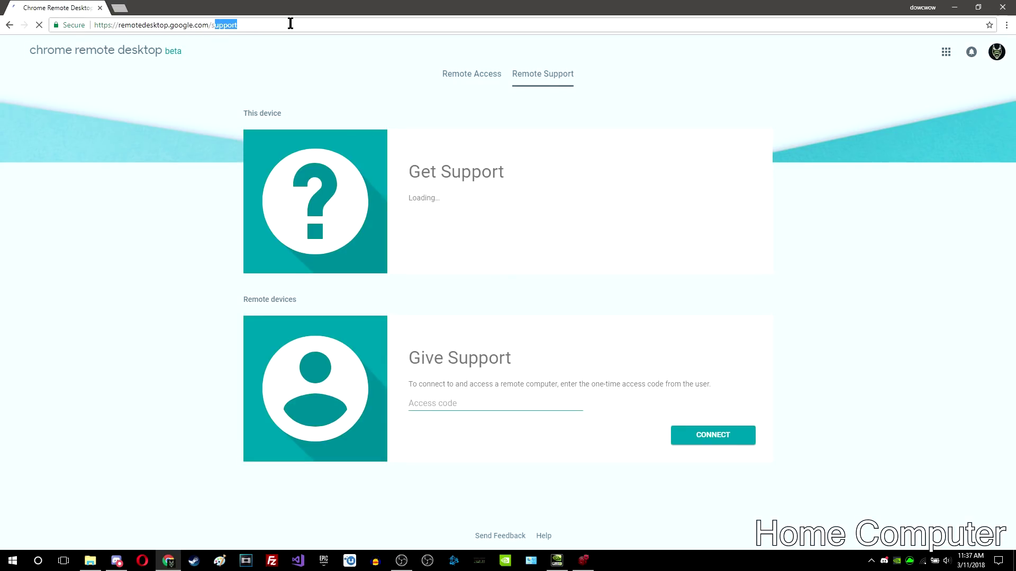
{"action": "key", "text": "BackSpace"}
{"action": "key", "text": "BackSpace"}
{"action": "key", "text": "Return"}
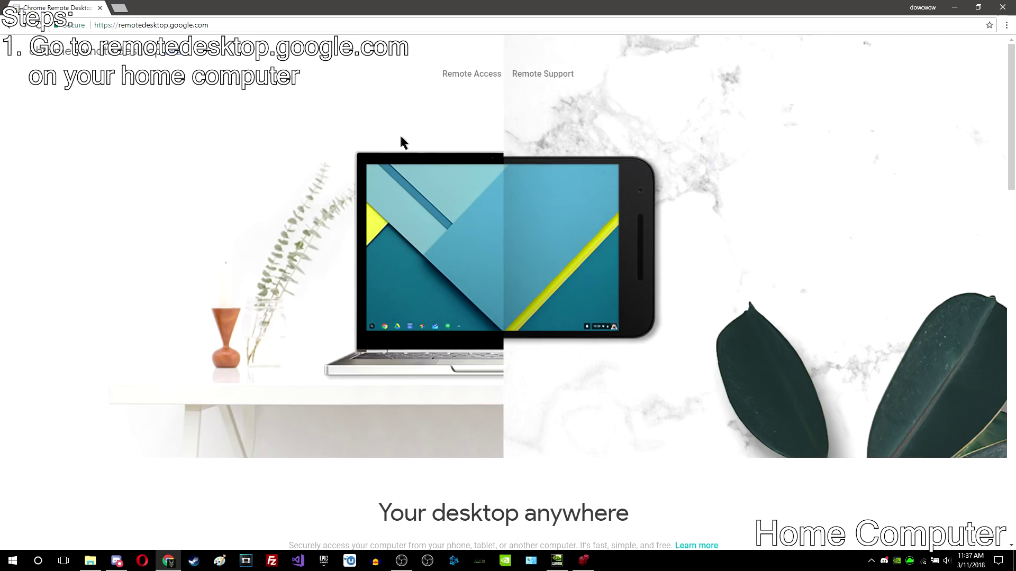
Step: Download from Remote Support's Get Support, add the extension, and accept the install terms
{"action": "left_click", "coordinate": [545, 78]}
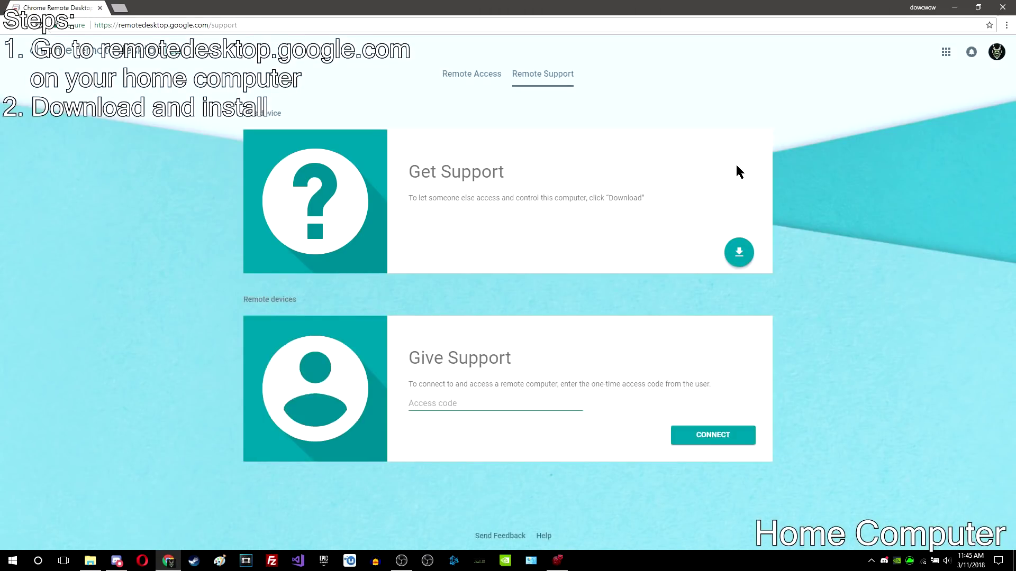
{"action": "left_click", "coordinate": [738, 257]}
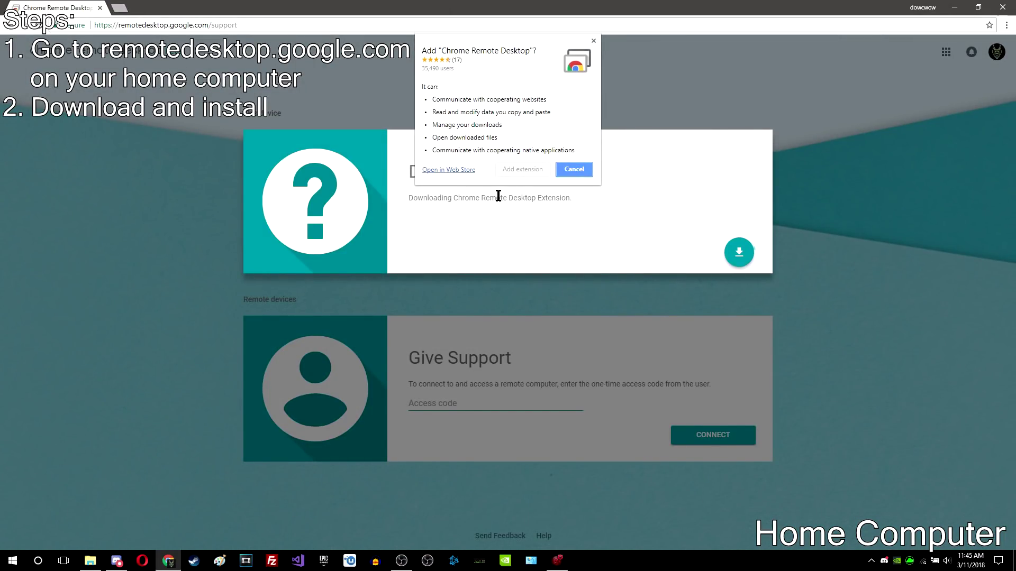
{"action": "left_click", "coordinate": [514, 170]}
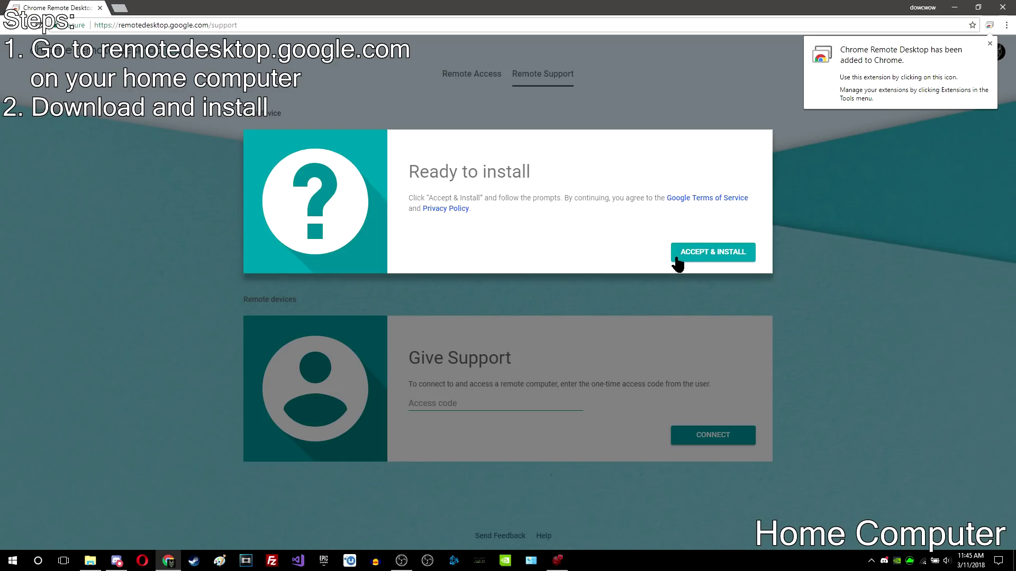
{"action": "left_click", "coordinate": [676, 263]}
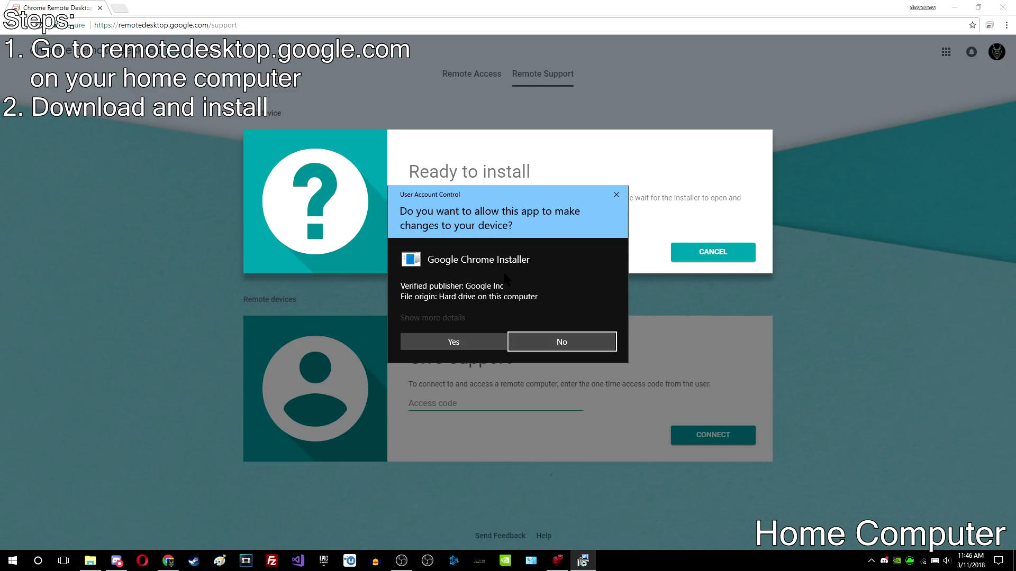
Step: Approve the installer in User Account Control, dismiss the completion notice, then go to Remote Access
{"action": "left_click", "coordinate": [442, 343]}
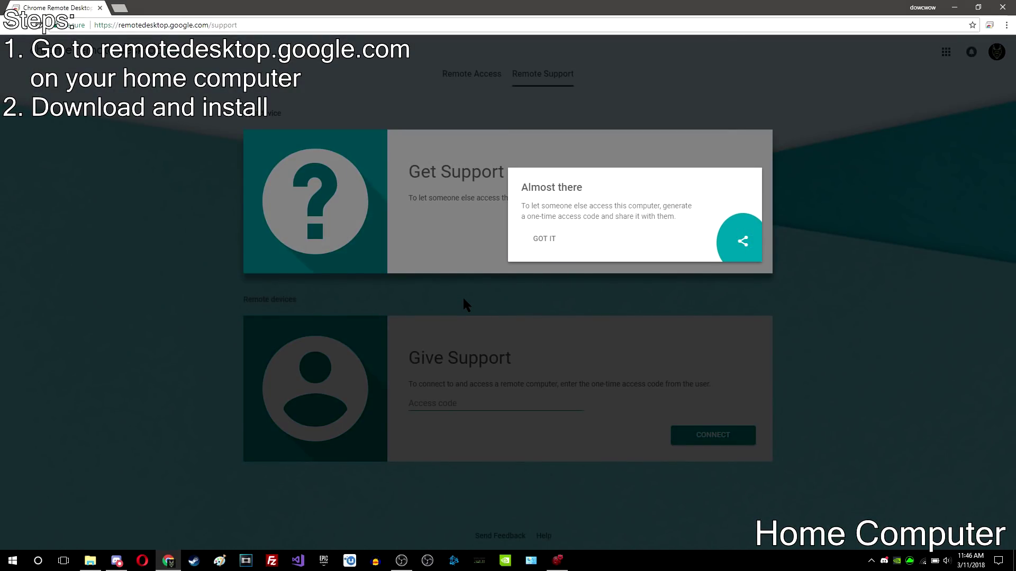
{"action": "left_click", "coordinate": [542, 242]}
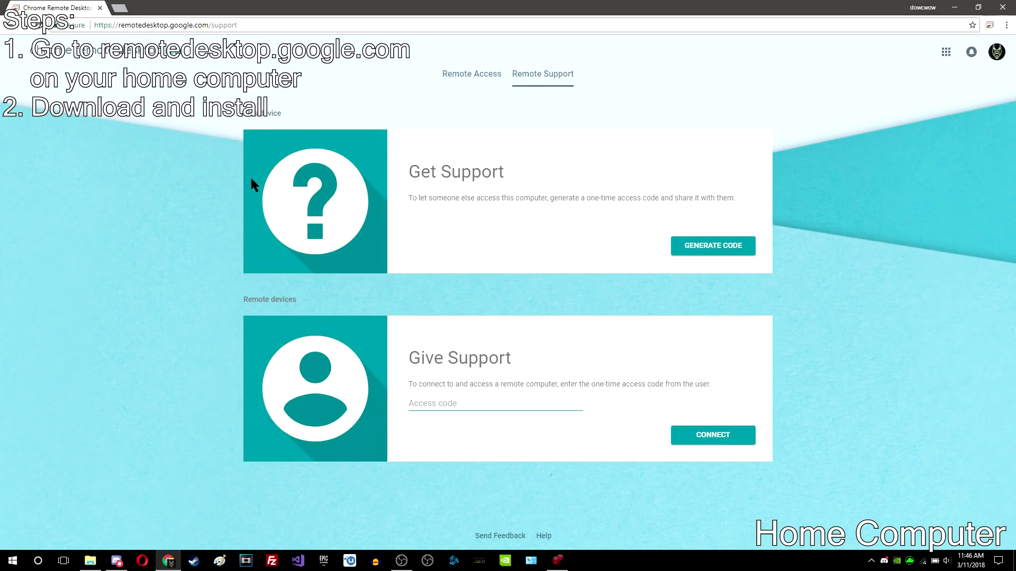
{"action": "left_click", "coordinate": [470, 79]}
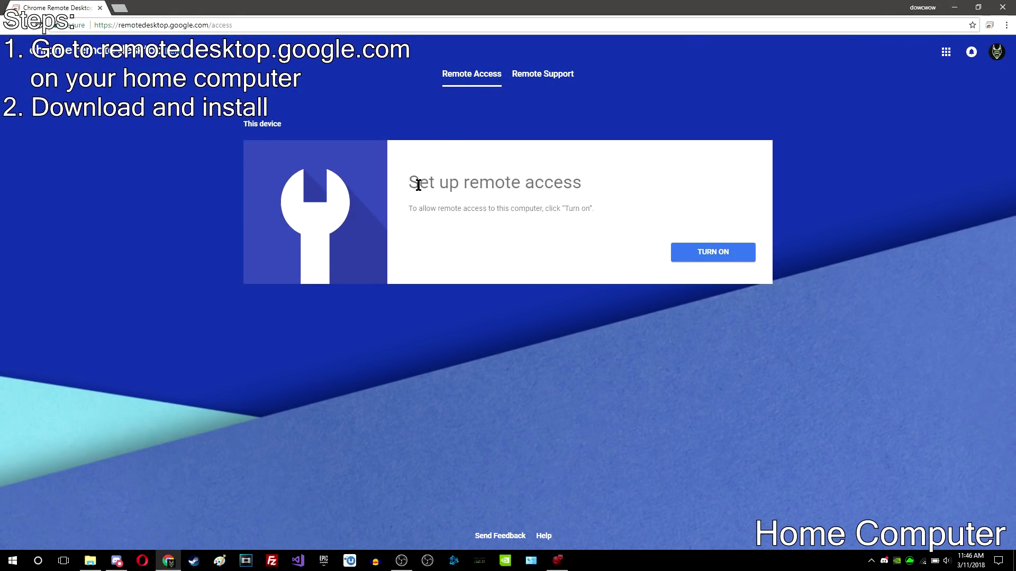
Step: Turn on remote access with the computer name 'DowcwowHome' and a confirmed six-digit PIN
{"action": "left_click", "coordinate": [675, 251]}
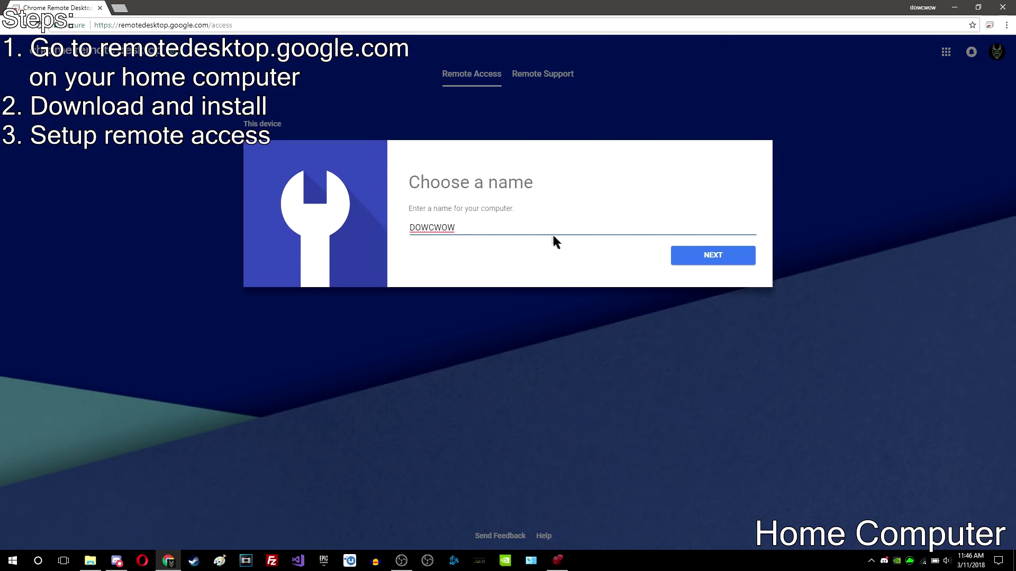
{"action": "double_click", "coordinate": [590, 229]}
{"action": "key", "text": "Return"}
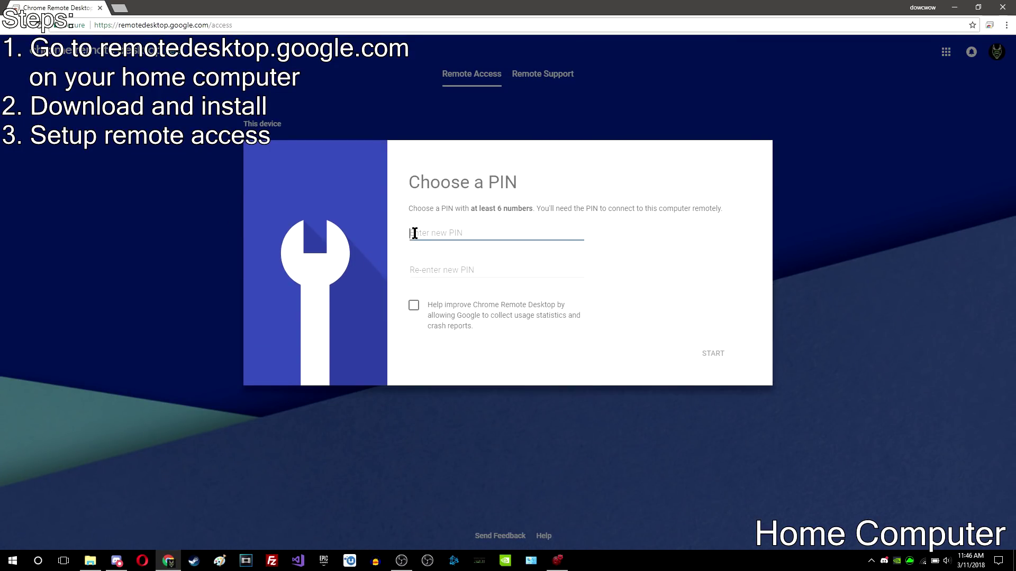
{"action": "key", "text": "Tab"}
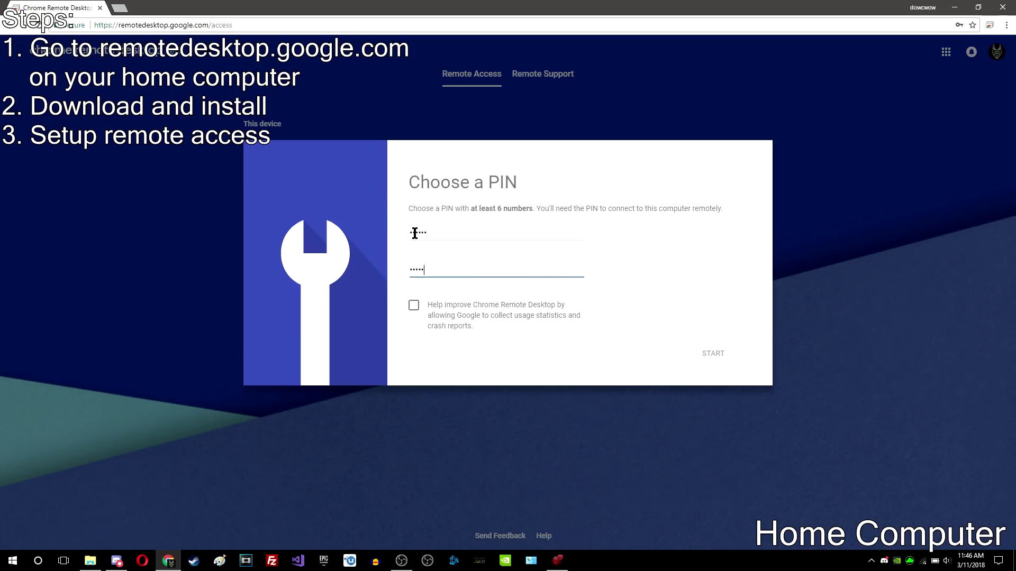
{"action": "left_click", "coordinate": [688, 353]}
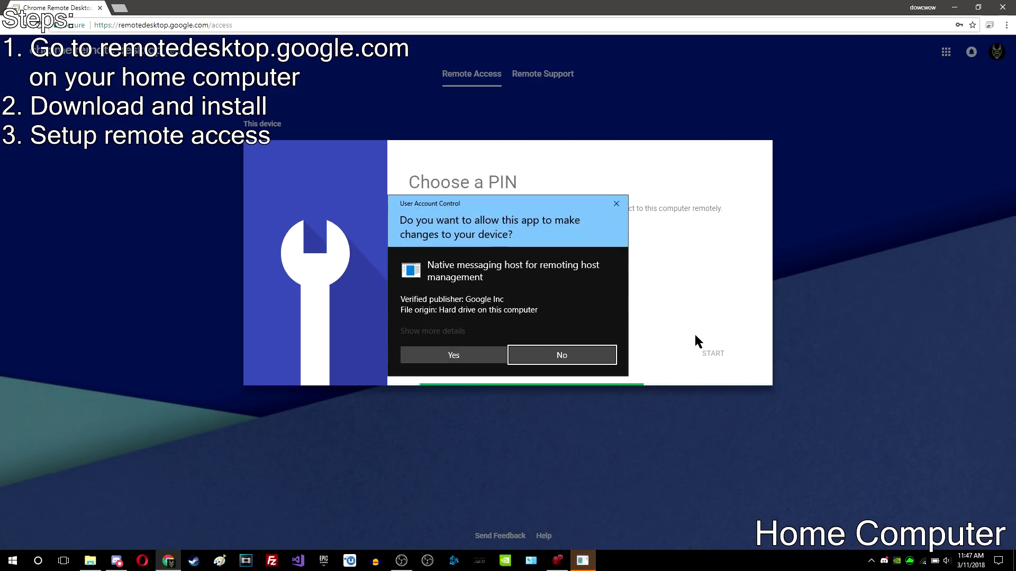
Step: Approve the remoting host's User Account Control prompt with Yes
{"action": "left_click", "coordinate": [448, 355]}
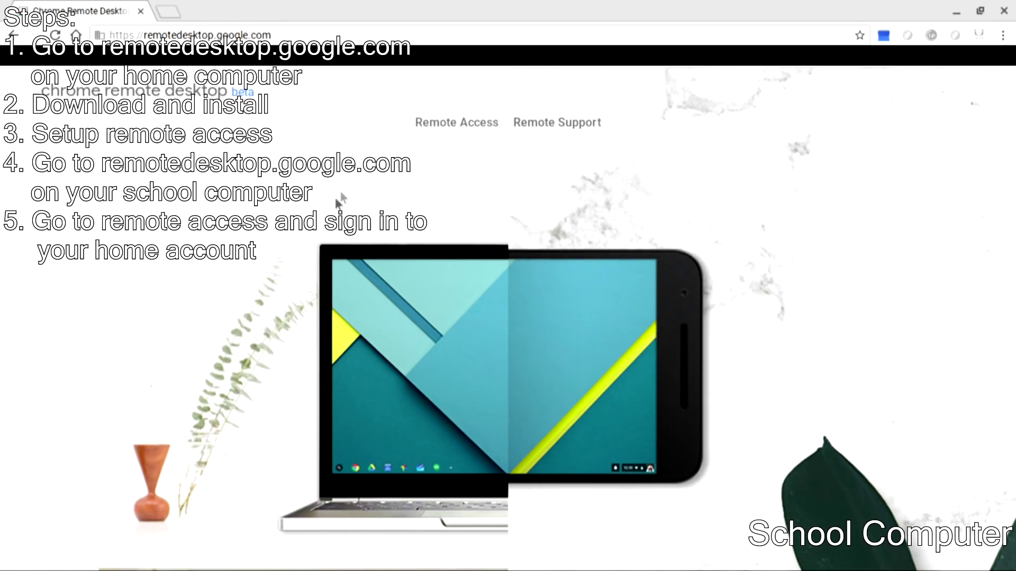
Step: Open Remote Access and switch to the home Google account from the avatar menu
{"action": "left_click", "coordinate": [453, 123]}
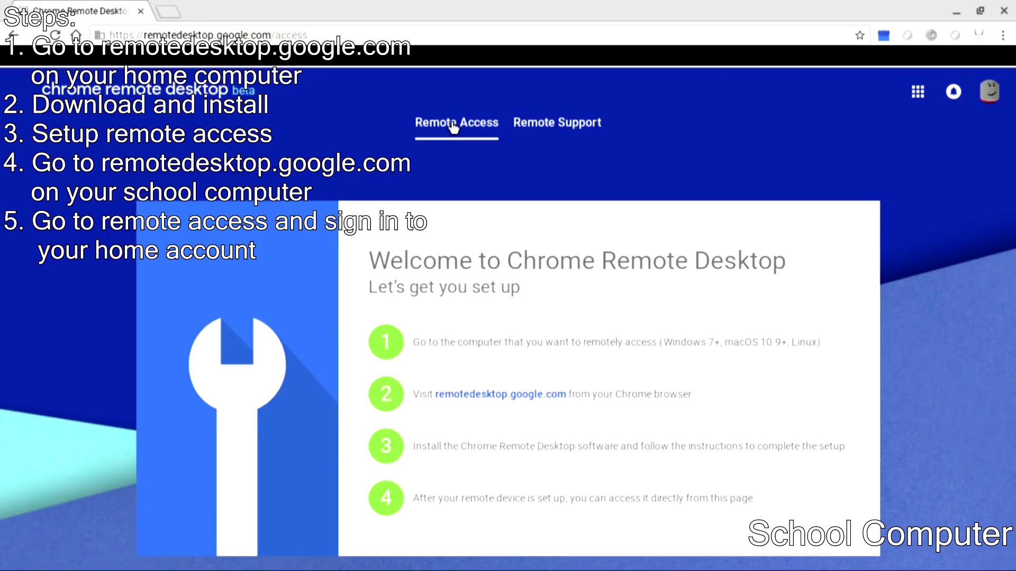
{"action": "left_click", "coordinate": [990, 95]}
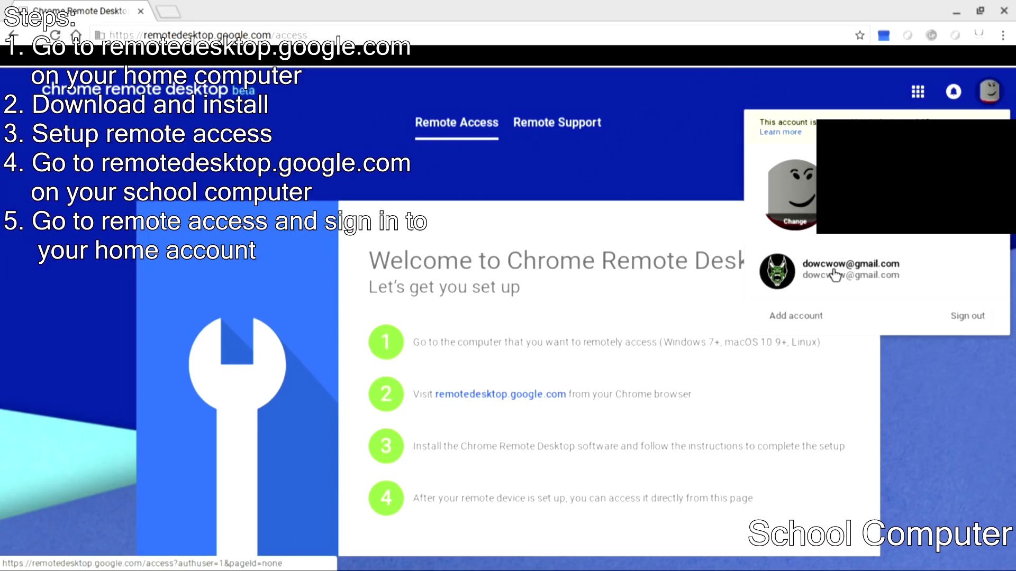
{"action": "left_click", "coordinate": [836, 274]}
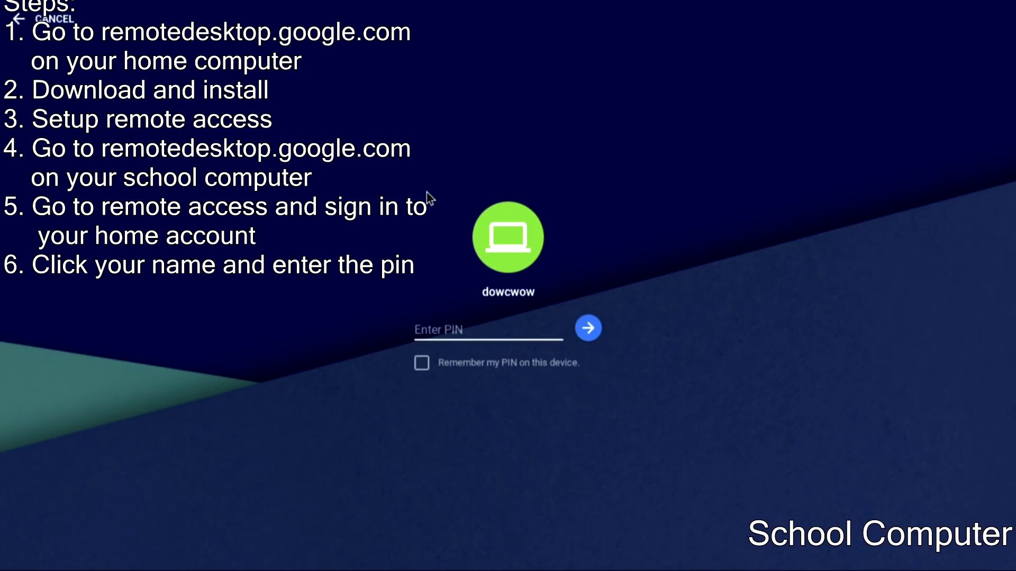
{"action": "key", "text": "Return"}
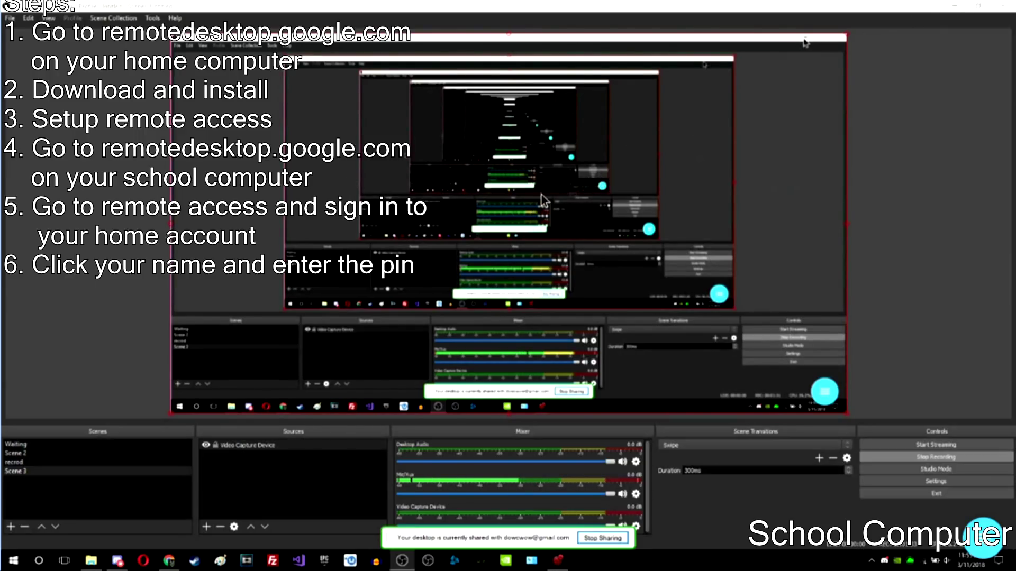
Step: Minimize OBS, close RECentral, and drag the sharing notice to the right edge
{"action": "left_click", "coordinate": [952, 7]}
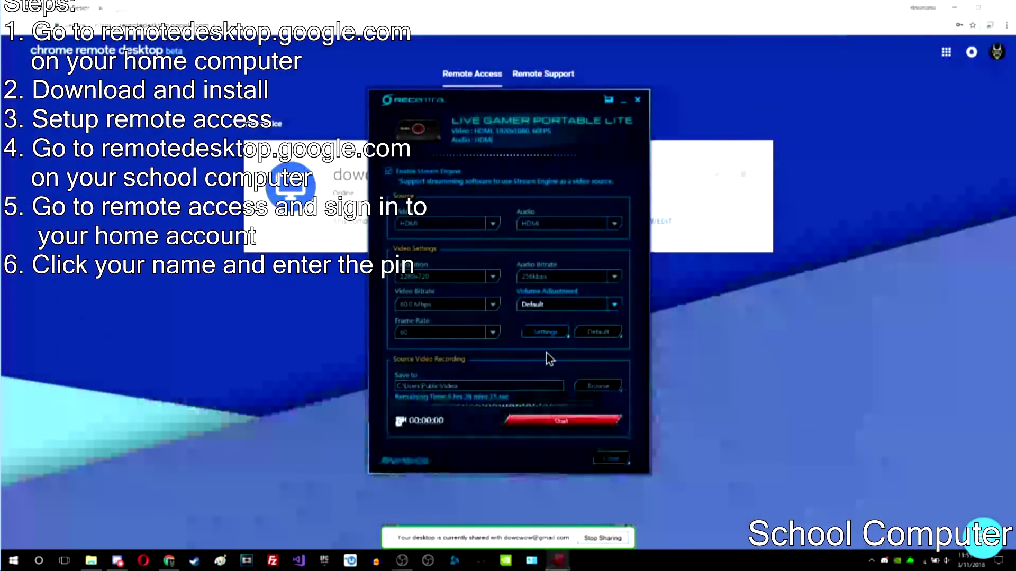
{"action": "left_click", "coordinate": [612, 458]}
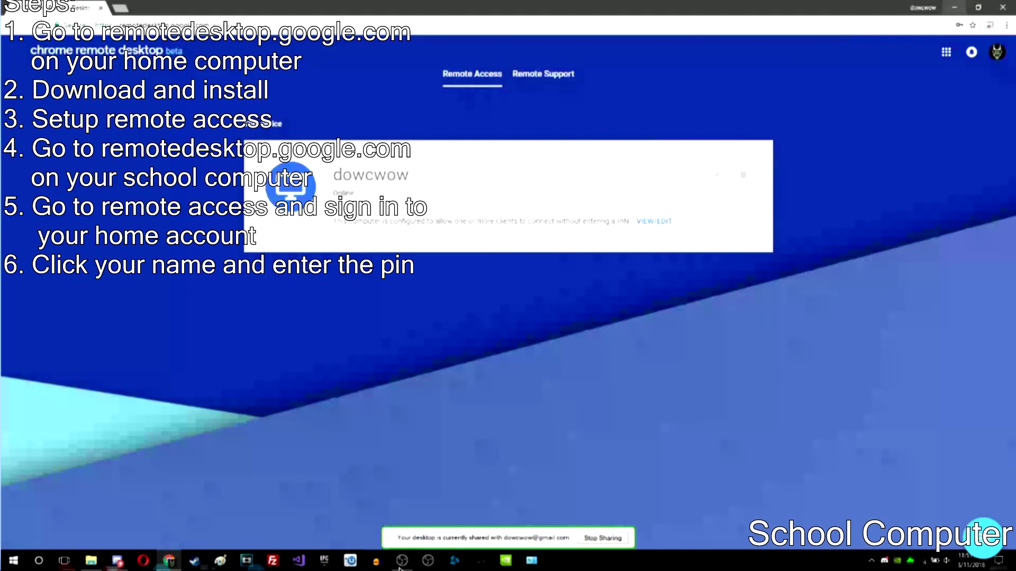
{"action": "mouse_move", "coordinate": [402, 561]}
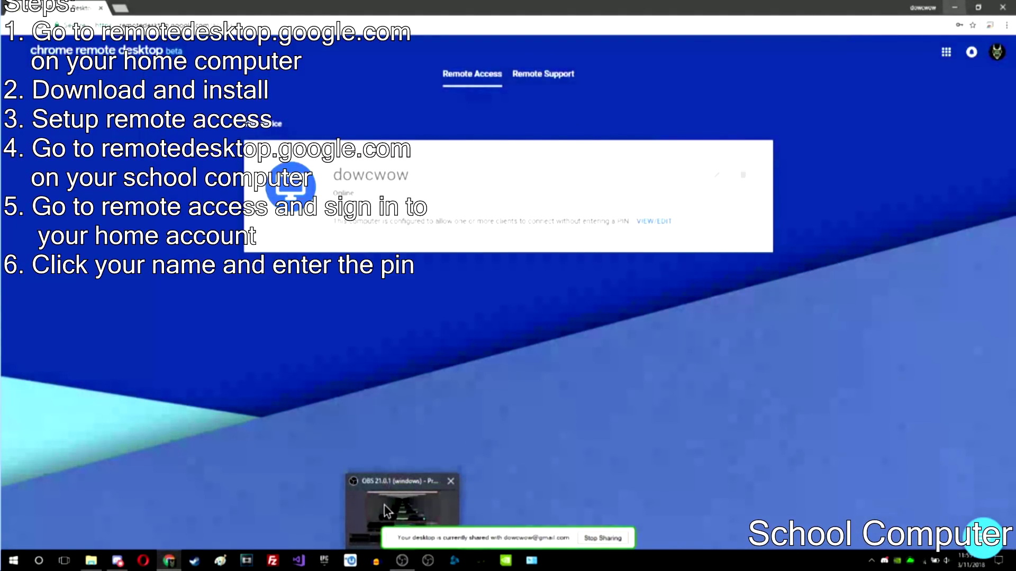
{"action": "left_click", "coordinate": [383, 496]}
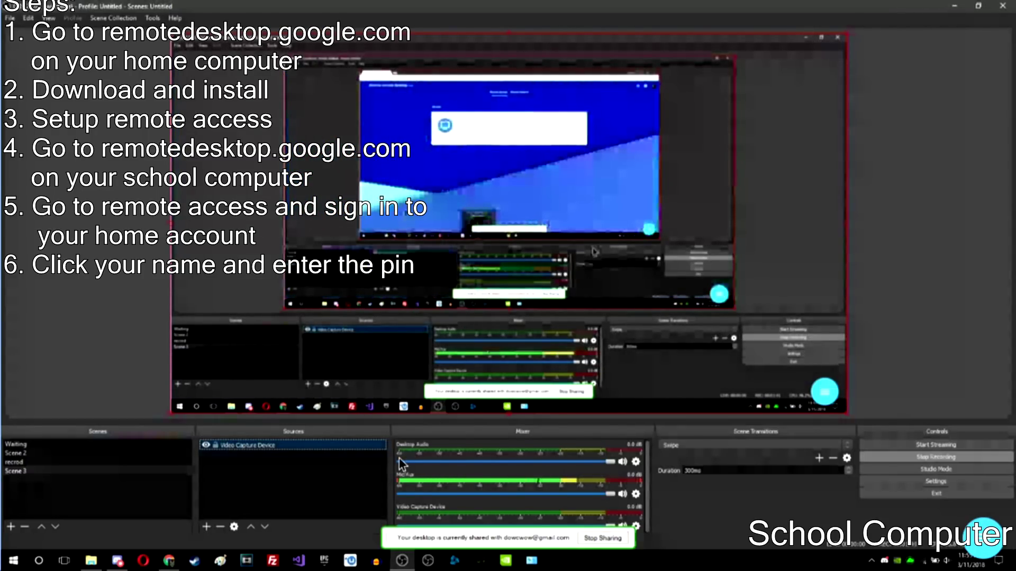
{"action": "left_click", "coordinate": [955, 6]}
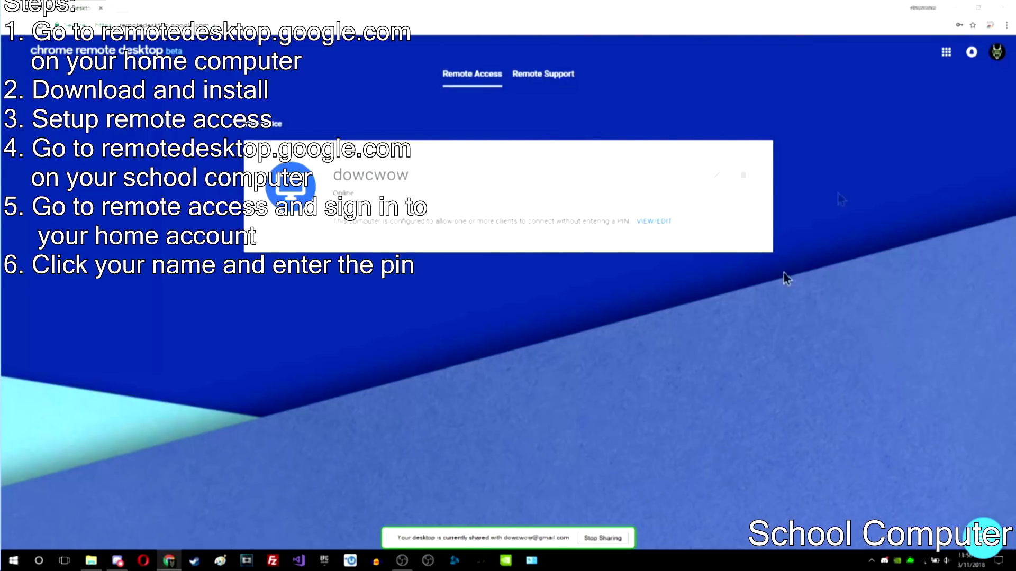
{"action": "left_click_drag", "start_coordinate": [387, 529], "coordinate": [868, 409]}
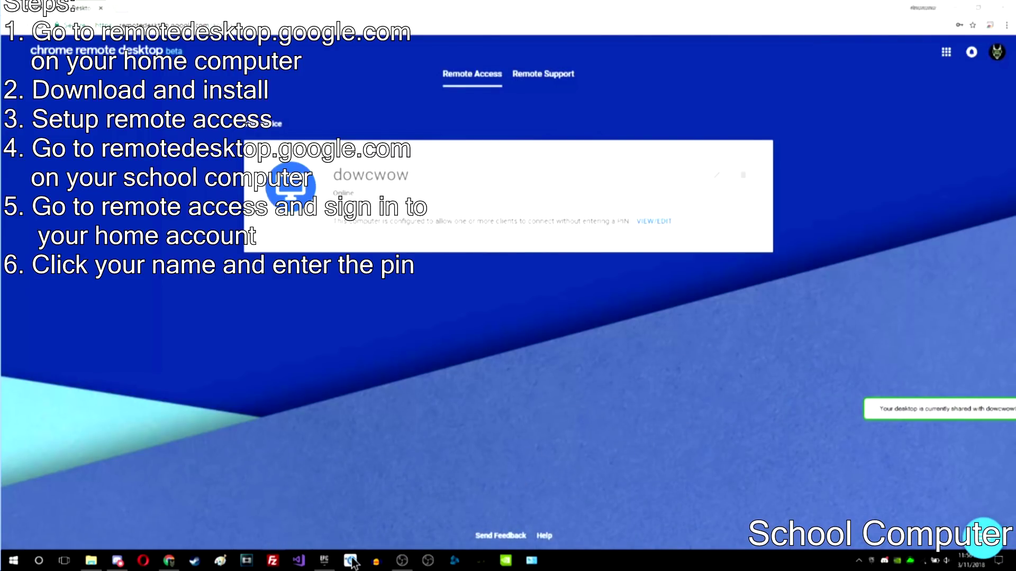
Step: Launch Fortnite from the Epic Games Launcher on the home computer
{"action": "left_click", "coordinate": [324, 562]}
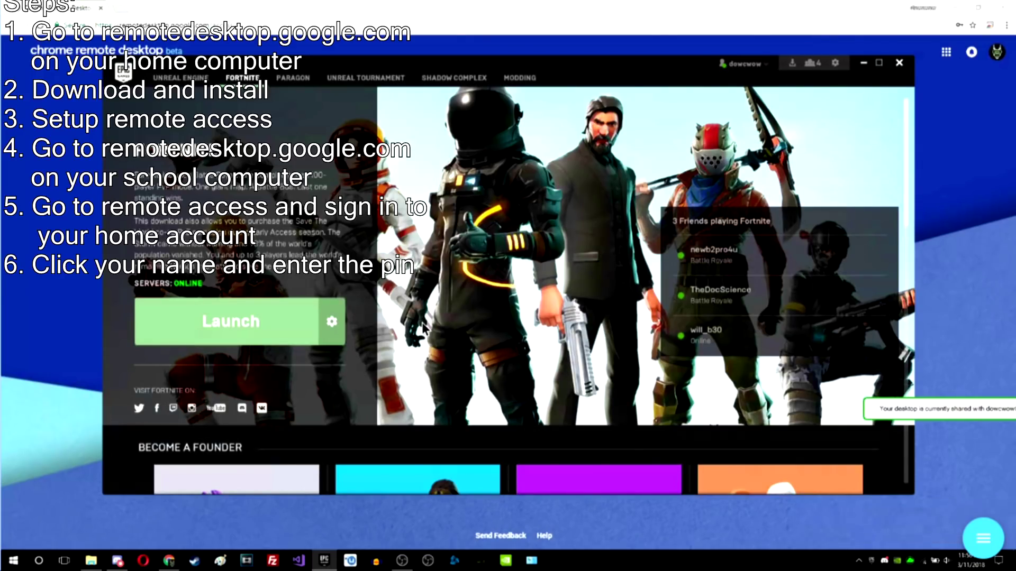
{"action": "left_click", "coordinate": [279, 328]}
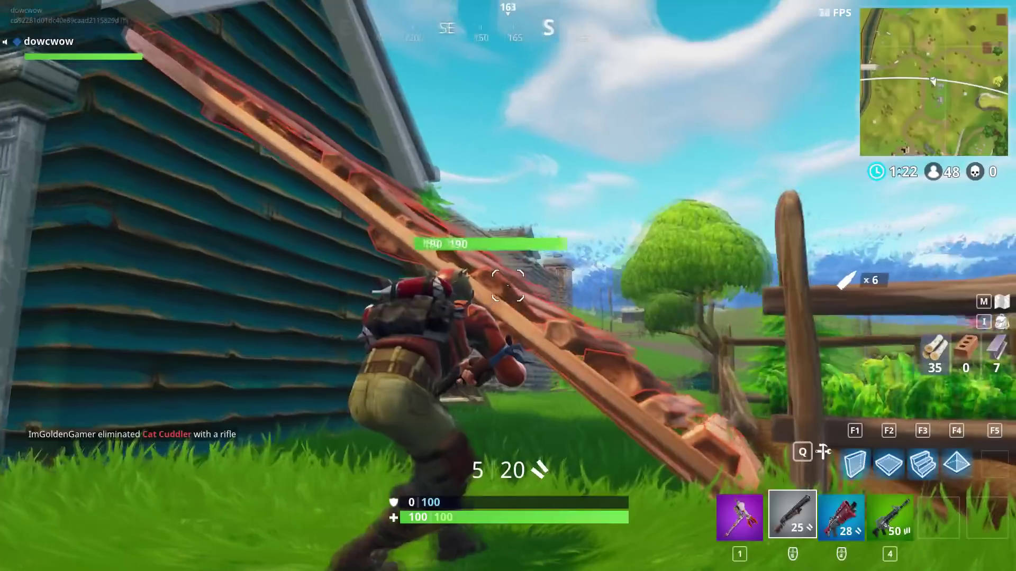
Step: Climb the ramp onto the house roof and shoot the enemy inside with the shotgun and weapon 3
{"action": "key", "text": "w"}
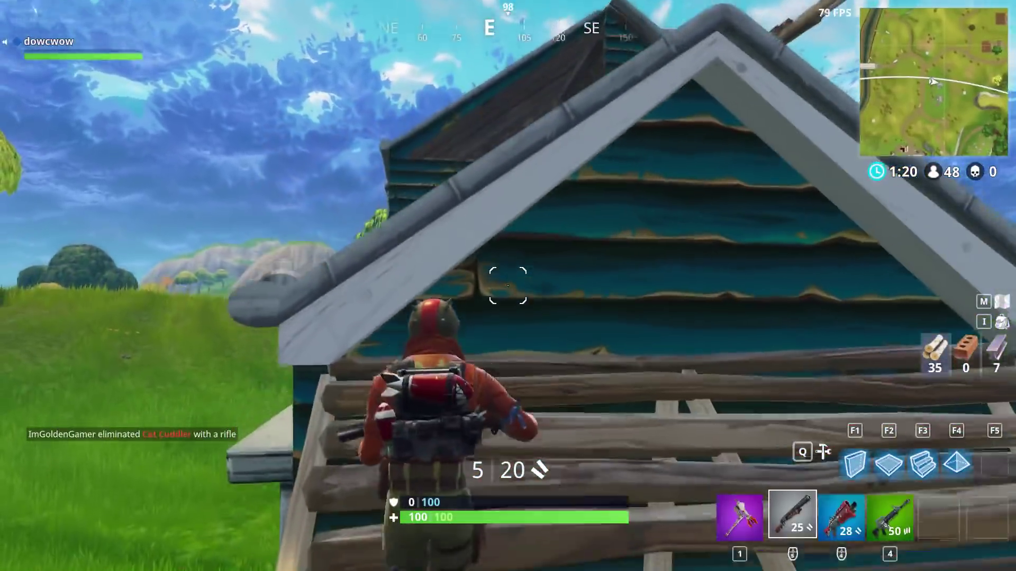
{"action": "key", "text": "w"}
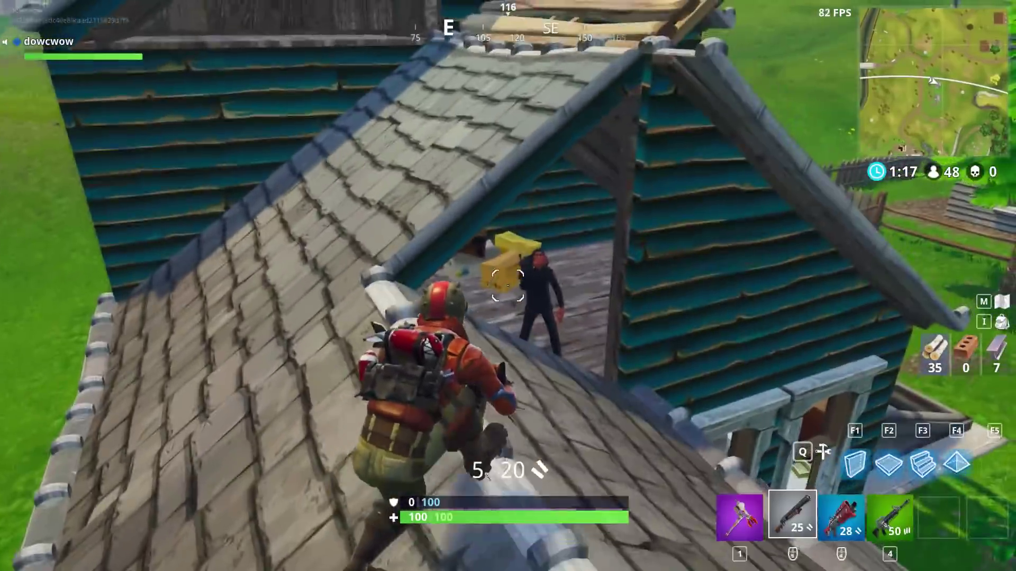
{"action": "left_click", "coordinate": [508, 286]}
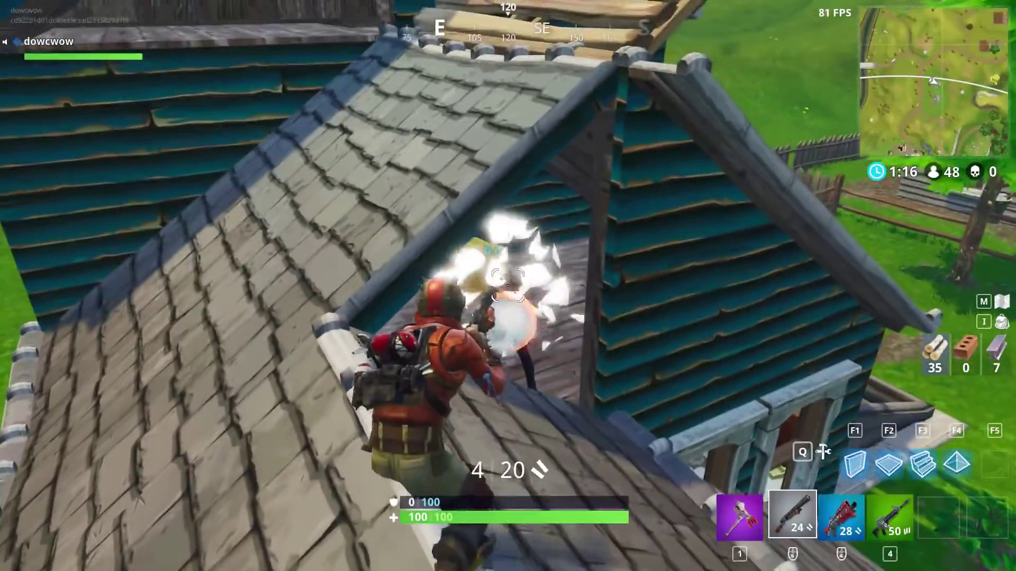
{"action": "key", "text": "3"}
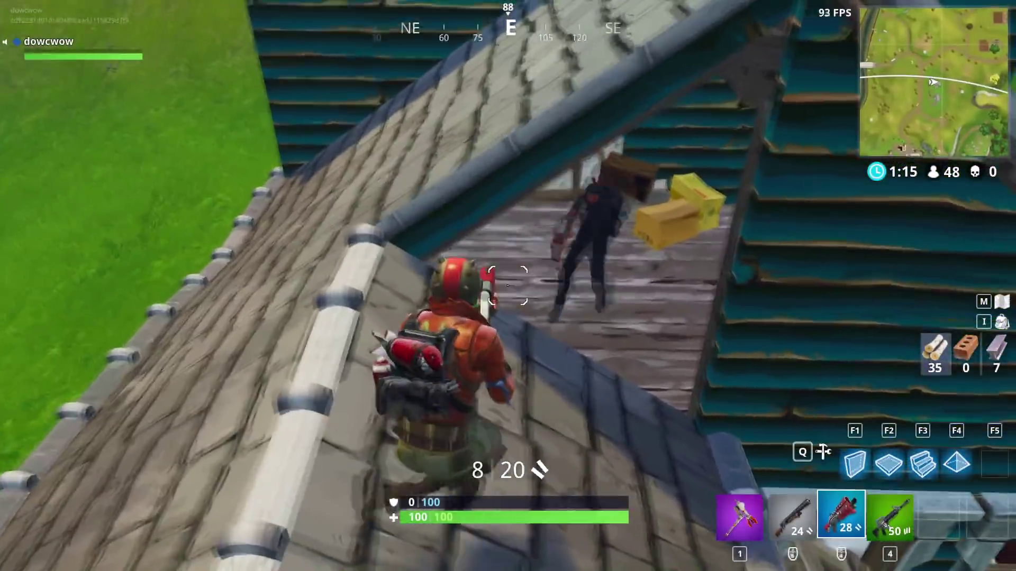
{"action": "left_click", "coordinate": [508, 286]}
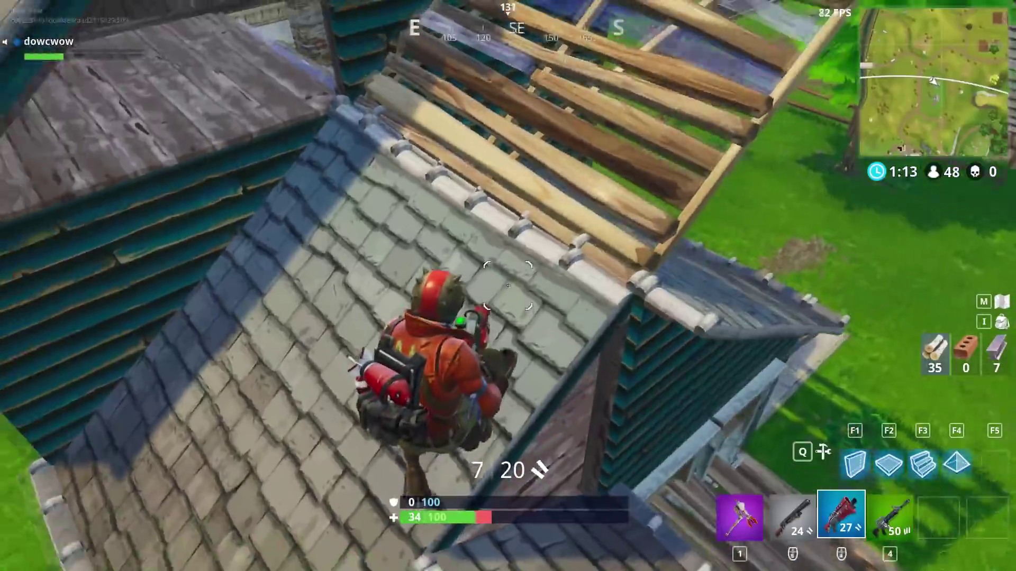
{"action": "left_click", "coordinate": [508, 285]}
Step: Finish the enemy with the shotgun, then drop into the house and collect the loot
{"action": "key", "text": "2"}
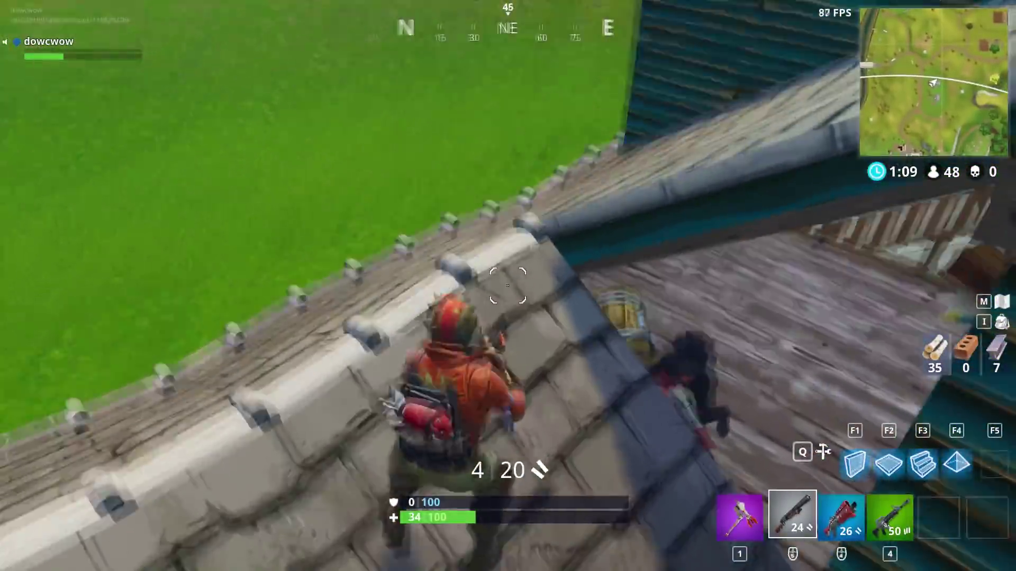
{"action": "left_click", "coordinate": [509, 285]}
{"action": "key", "text": "w"}
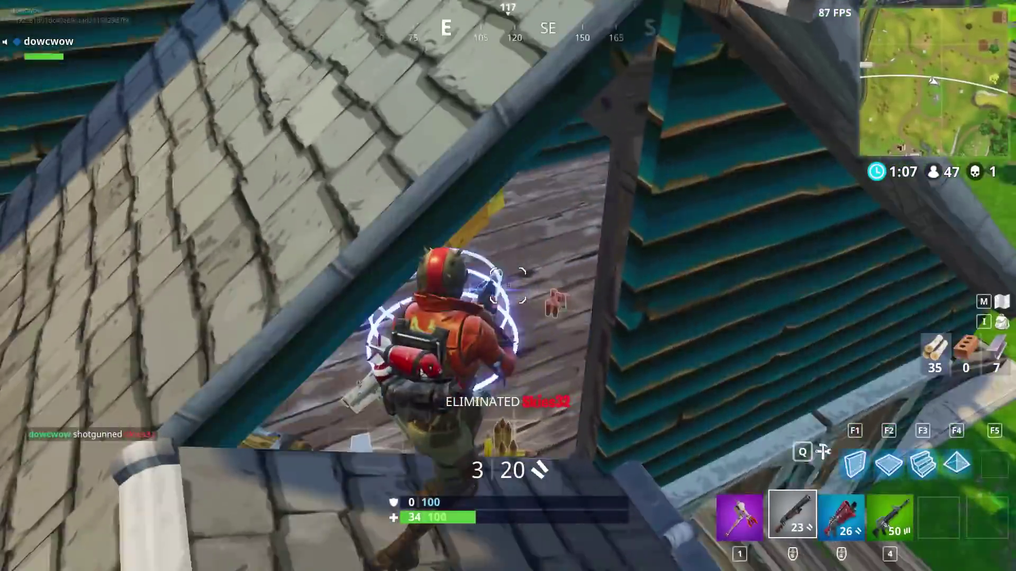
{"action": "key", "text": "w"}
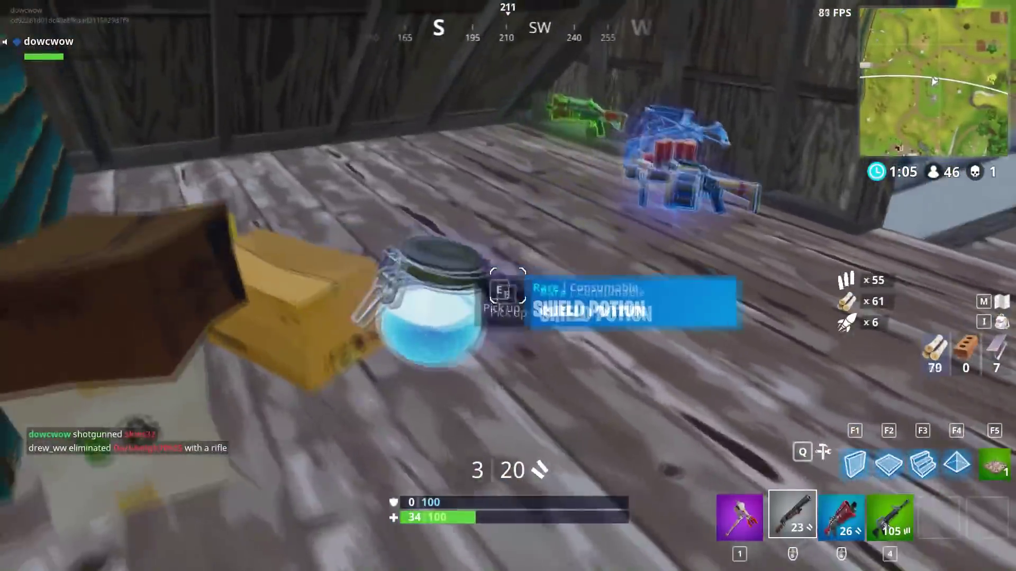